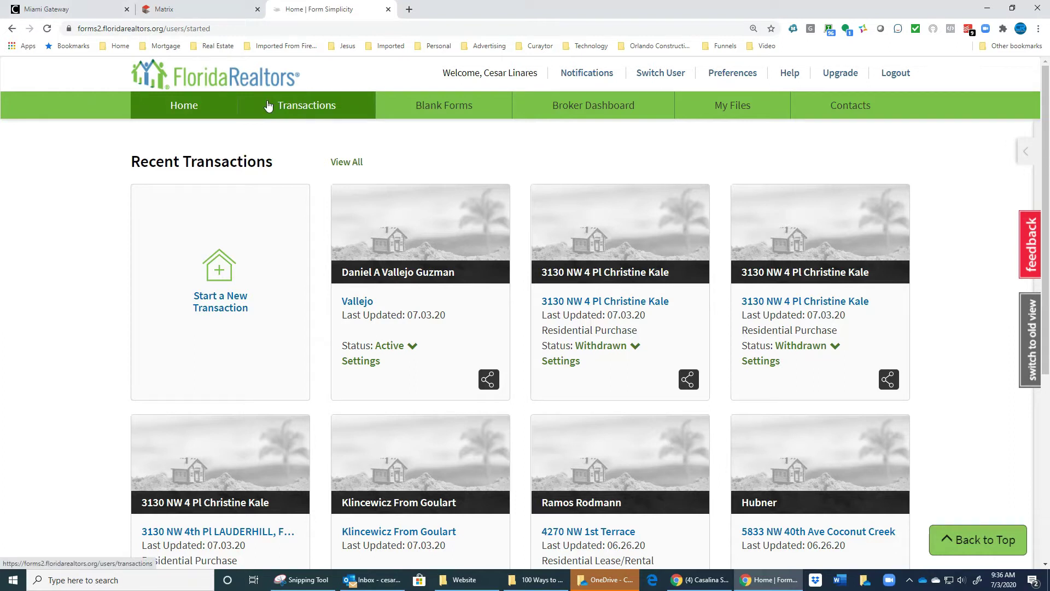
- Go to Blank Forms > Forms Packages and scroll to the Brokerage Wide and Personal package lists
{"action": "left_click", "coordinate": [437, 116]}
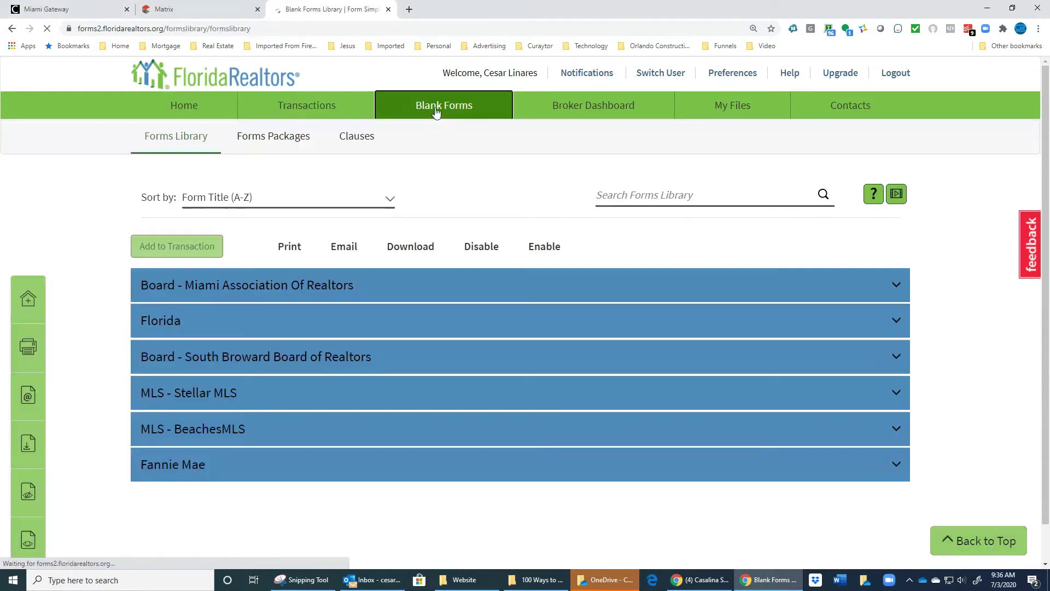
{"action": "left_click", "coordinate": [282, 141]}
{"action": "scroll", "coordinate": [400, 249], "scroll_direction": "down", "scroll_amount": 2}
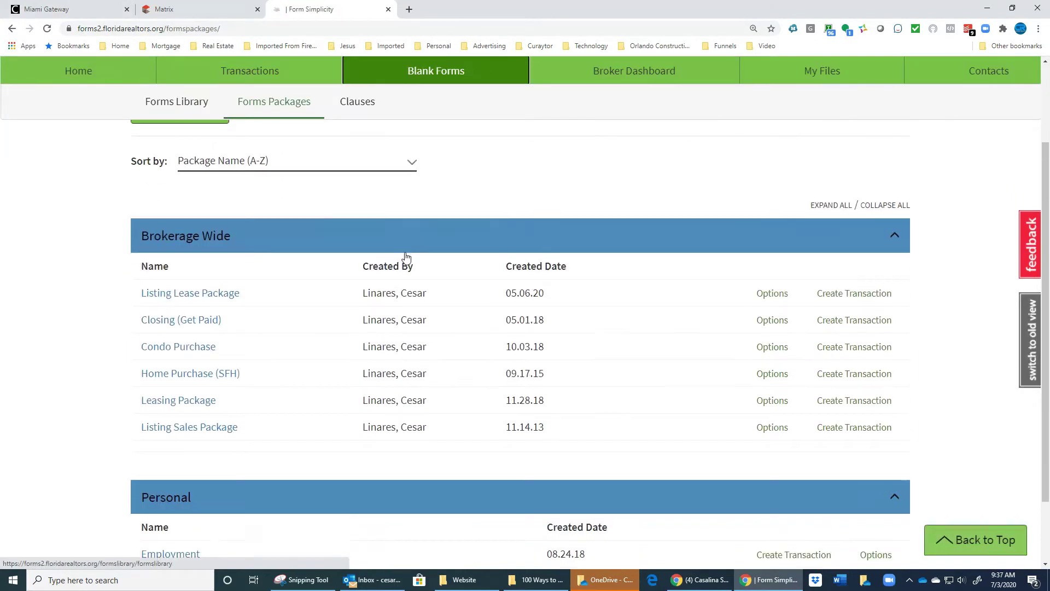
{"action": "scroll", "coordinate": [406, 257], "scroll_direction": "down", "scroll_amount": 1}
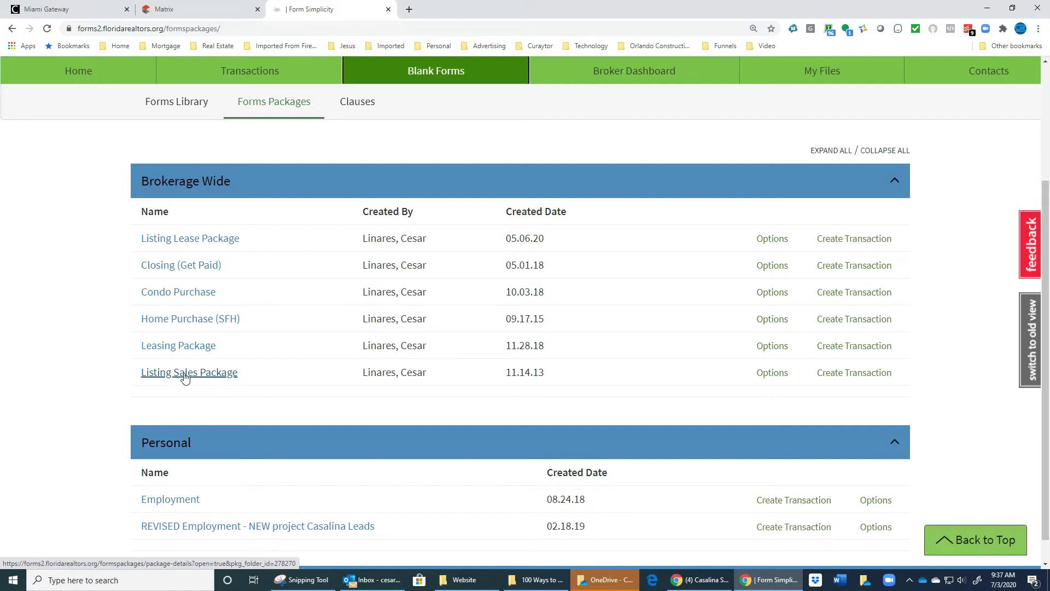
{"action": "left_click", "coordinate": [185, 377]}
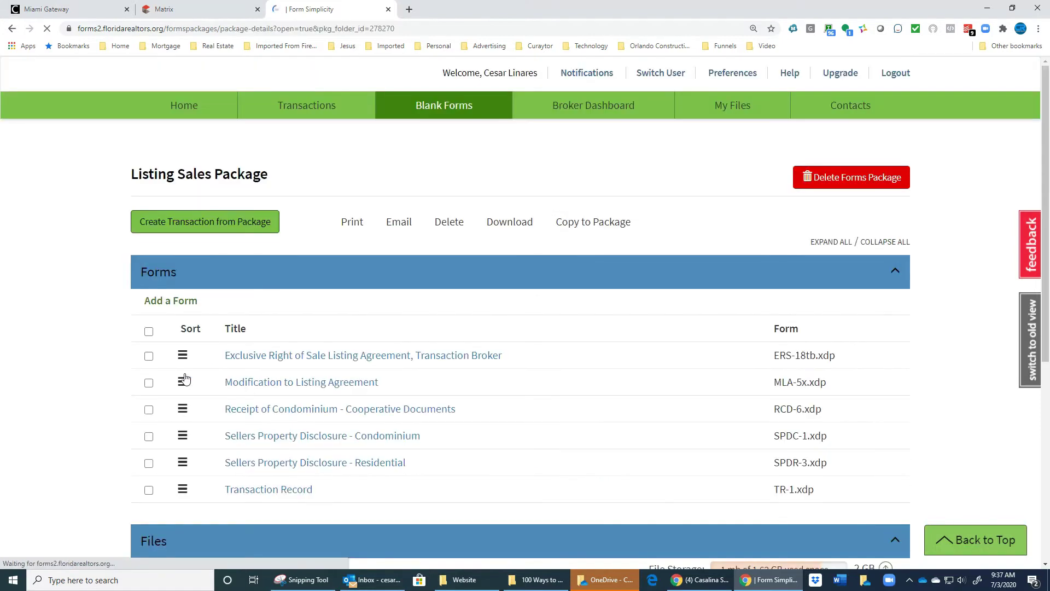
{"action": "scroll", "coordinate": [429, 296], "scroll_direction": "down", "scroll_amount": 3}
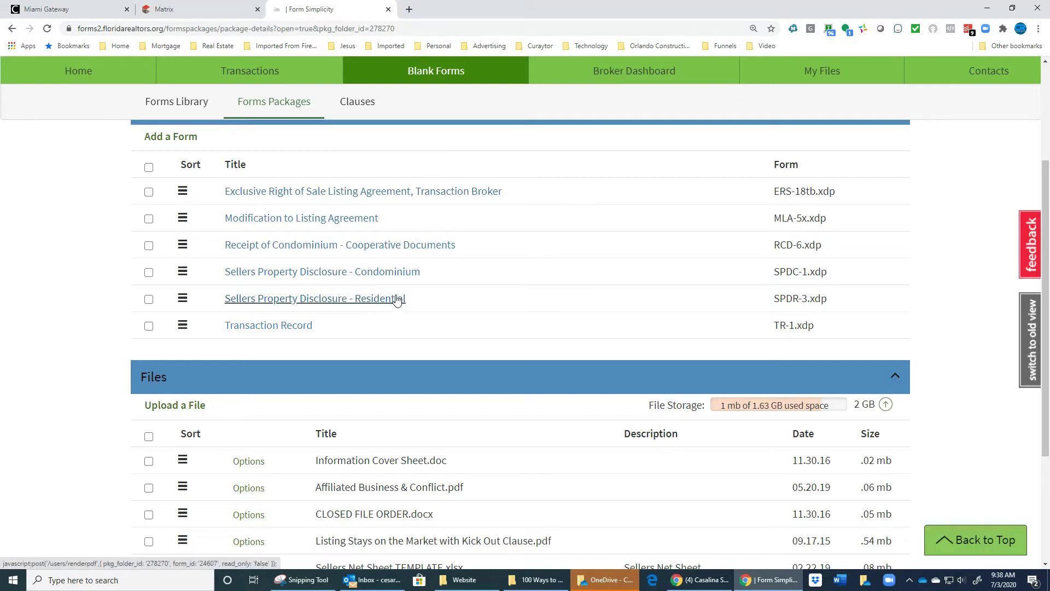
{"action": "scroll", "coordinate": [414, 302], "scroll_direction": "down", "scroll_amount": 4}
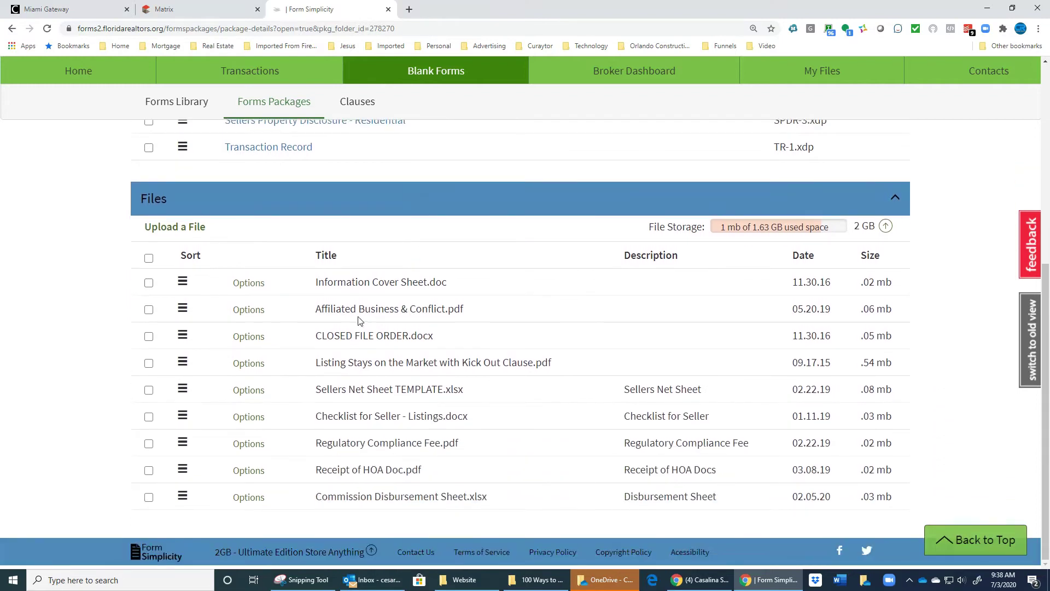
{"action": "left_click", "coordinate": [478, 287]}
{"action": "scroll", "coordinate": [490, 451], "scroll_direction": "up", "scroll_amount": 6}
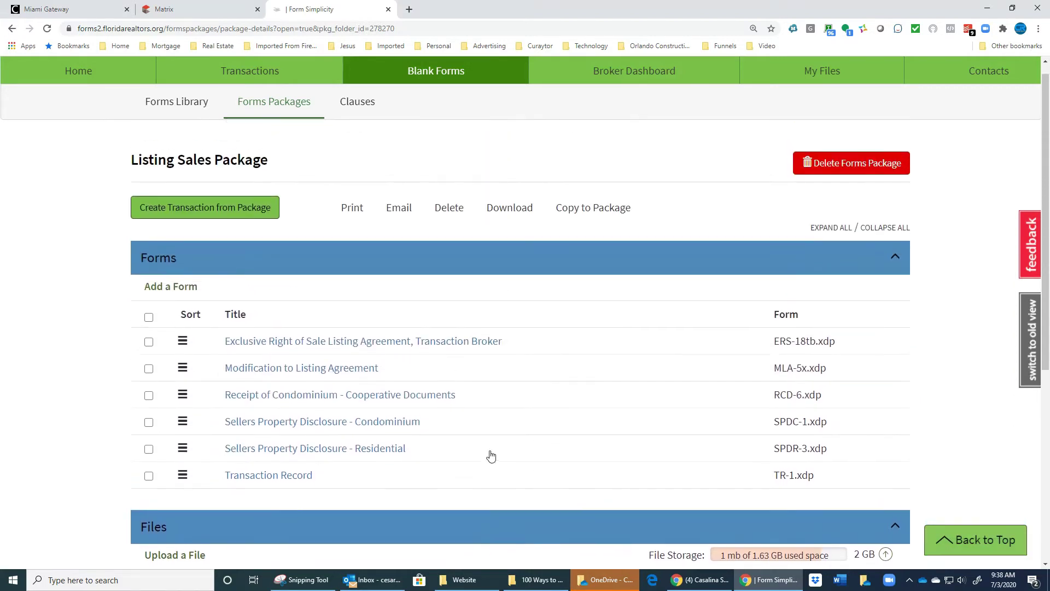
{"action": "scroll", "coordinate": [491, 456], "scroll_direction": "down", "scroll_amount": 1}
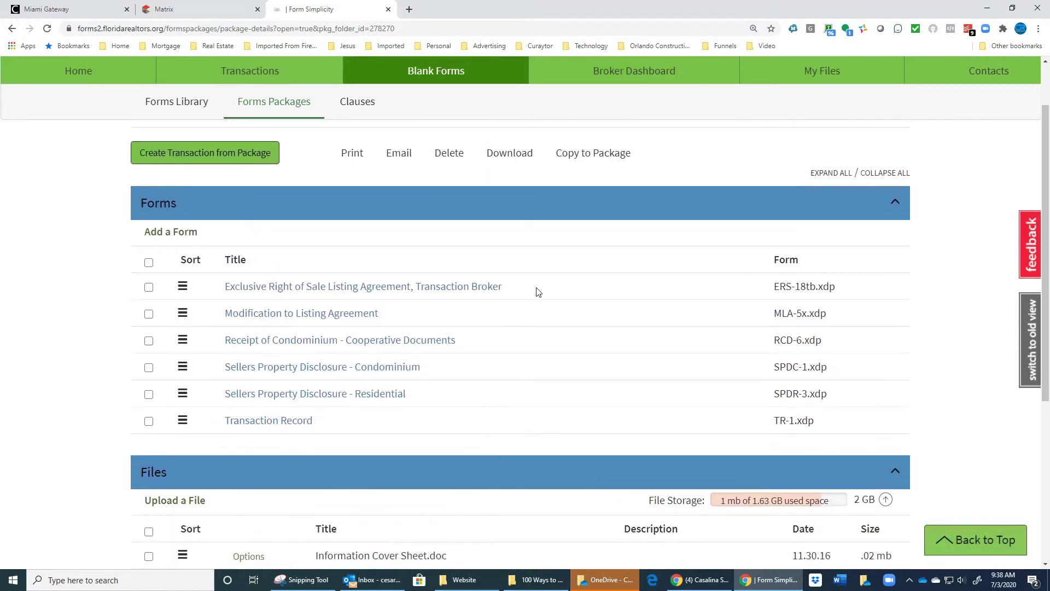
{"action": "scroll", "coordinate": [535, 294], "scroll_direction": "down", "scroll_amount": 1}
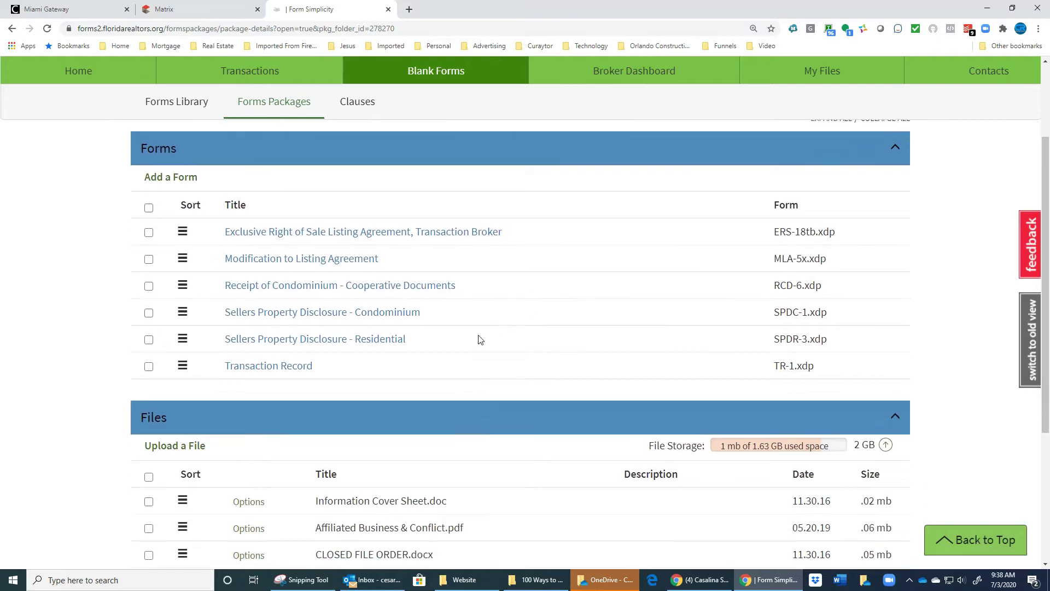
{"action": "scroll", "coordinate": [479, 341], "scroll_direction": "down", "scroll_amount": 4}
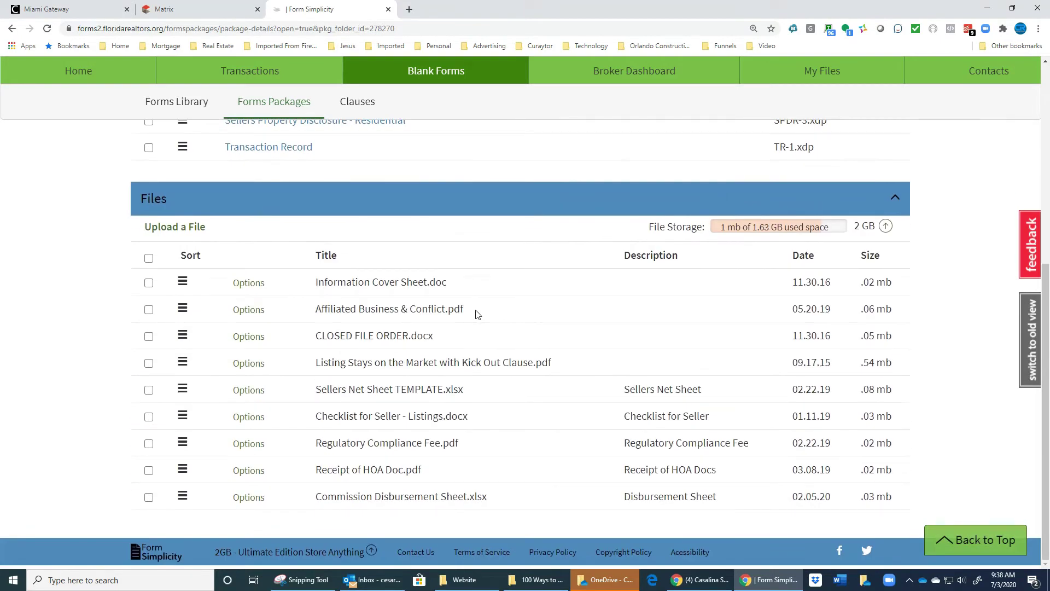
{"action": "left_click", "coordinate": [476, 314]}
{"action": "scroll", "coordinate": [475, 449], "scroll_direction": "up", "scroll_amount": 7}
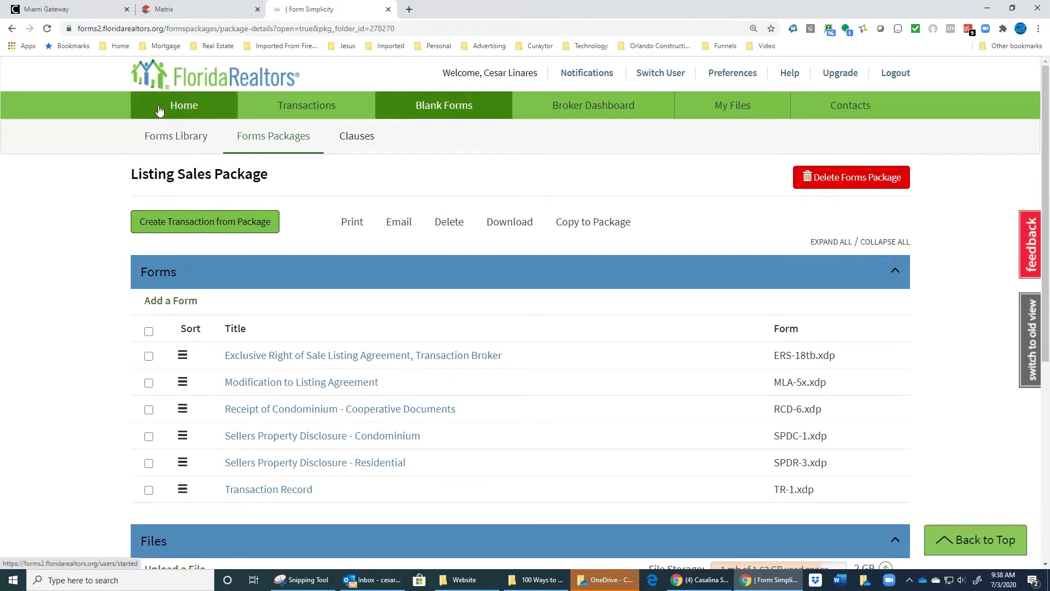
{"action": "left_click", "coordinate": [13, 31]}
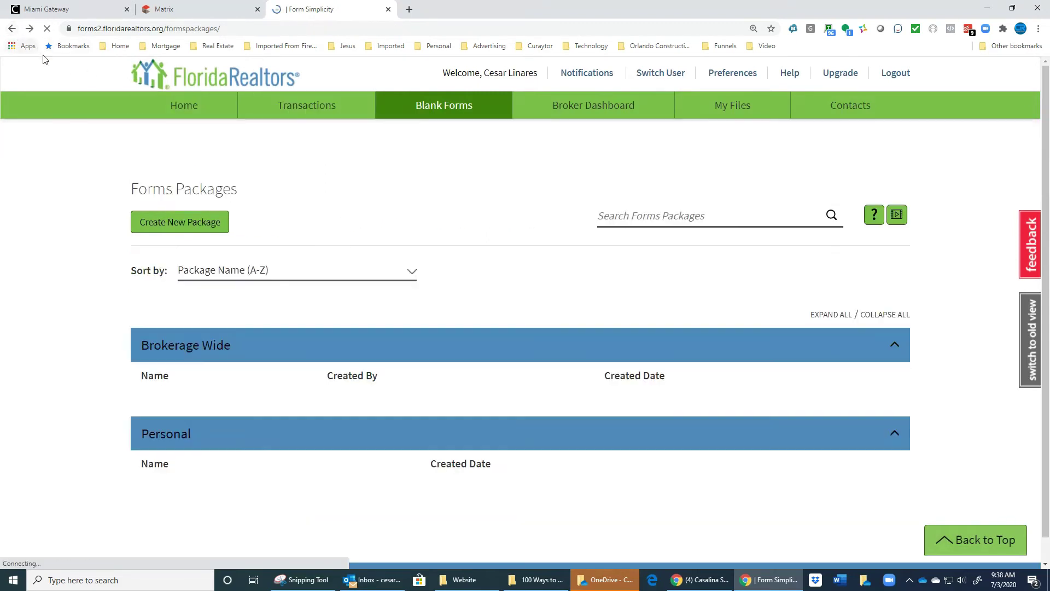
- Open the Condo Purchase package and scroll through its list of forms
{"action": "scroll", "coordinate": [317, 277], "scroll_direction": "down", "scroll_amount": 3}
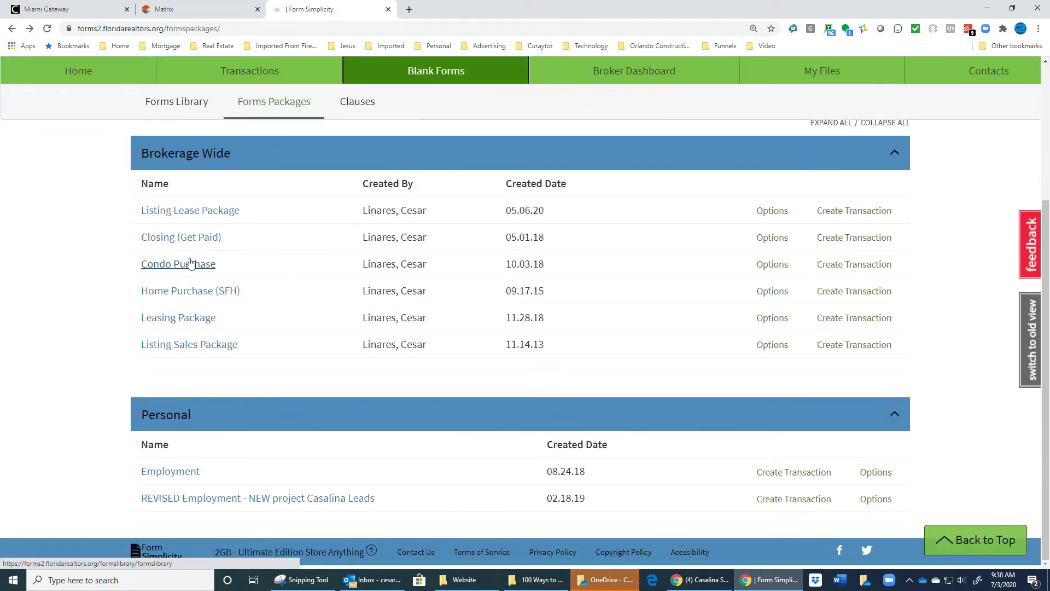
{"action": "left_click", "coordinate": [167, 268]}
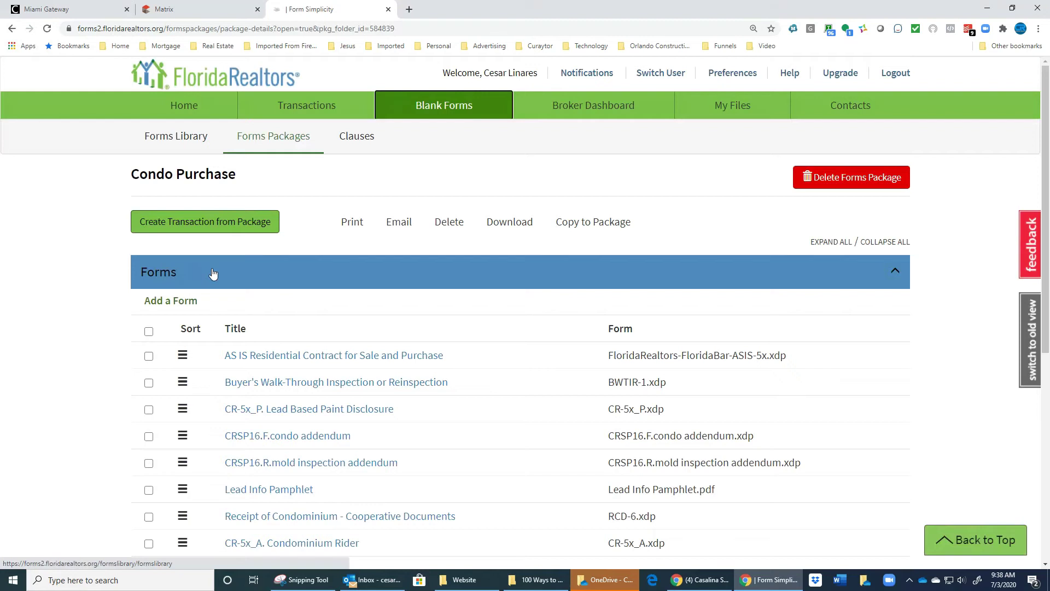
{"action": "scroll", "coordinate": [280, 277], "scroll_direction": "down", "scroll_amount": 2}
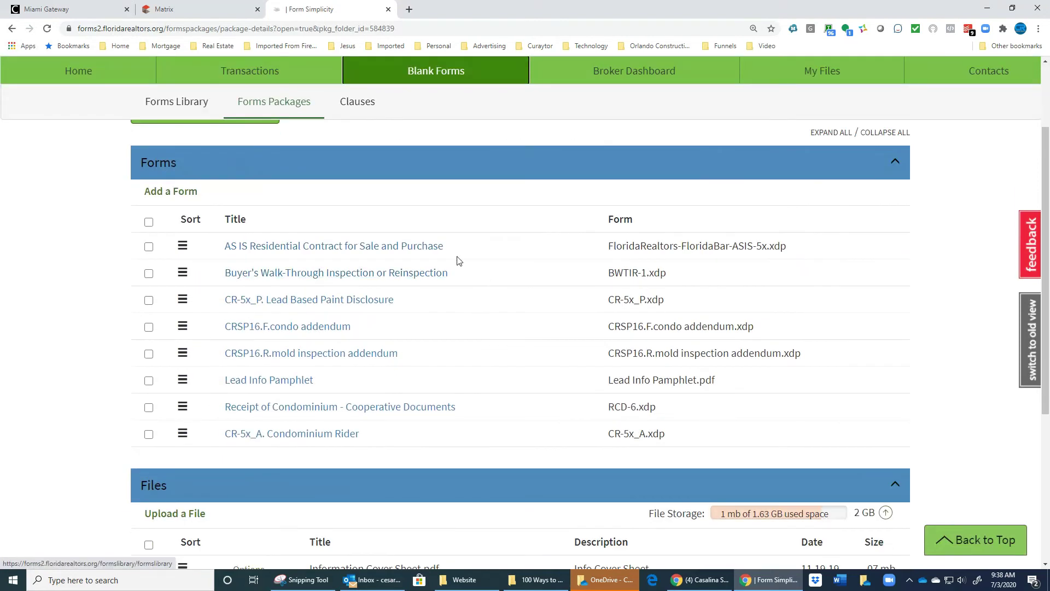
{"action": "scroll", "coordinate": [476, 251], "scroll_direction": "down", "scroll_amount": 1}
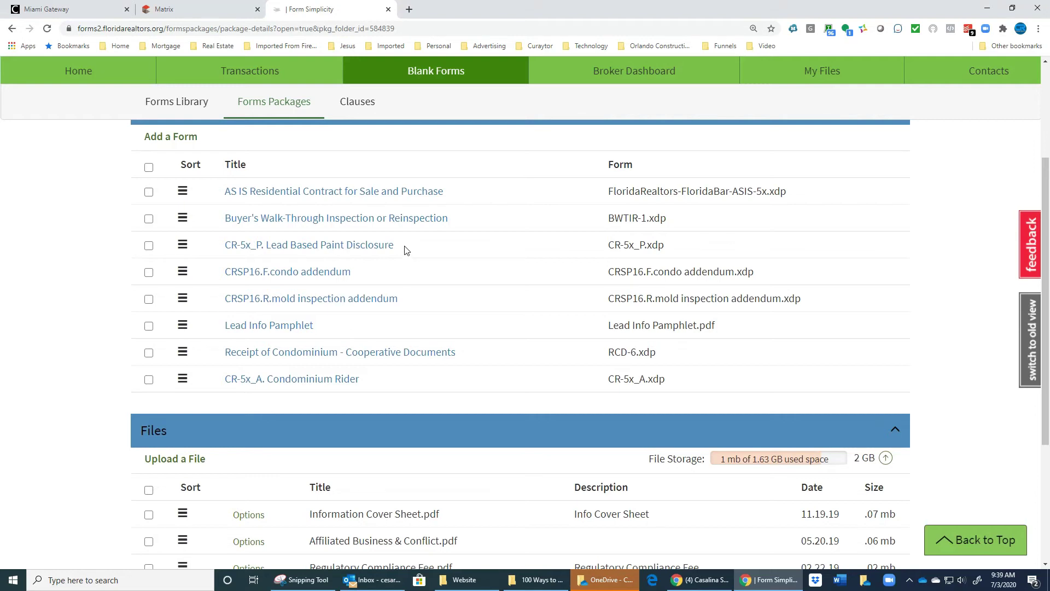
{"action": "scroll", "coordinate": [406, 250], "scroll_direction": "down", "scroll_amount": 4}
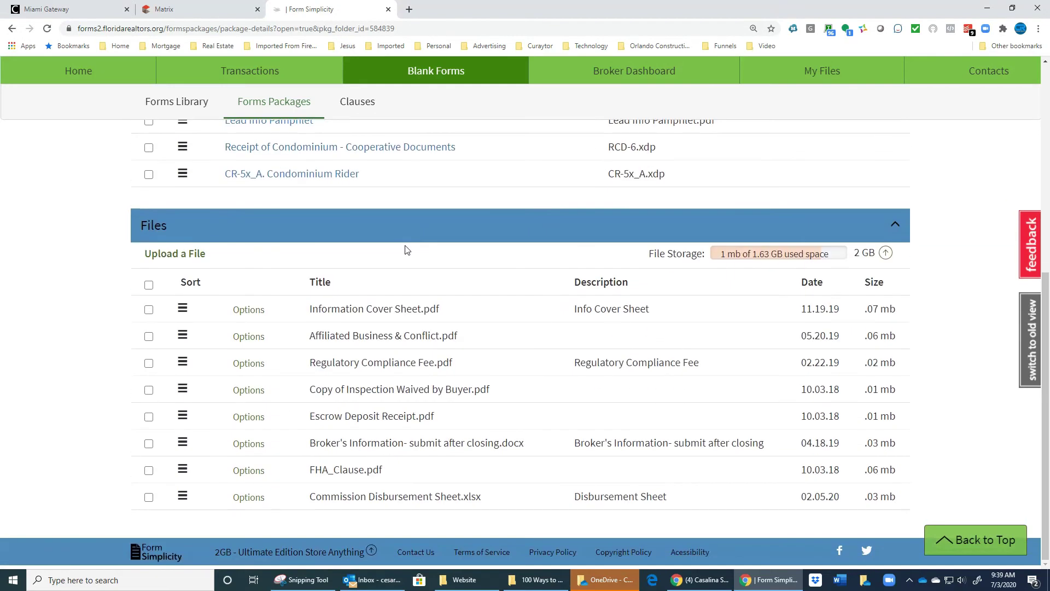
{"action": "scroll", "coordinate": [407, 252], "scroll_direction": "up", "scroll_amount": 1}
{"action": "scroll", "coordinate": [408, 257], "scroll_direction": "up", "scroll_amount": 2}
{"action": "scroll", "coordinate": [411, 260], "scroll_direction": "up", "scroll_amount": 1}
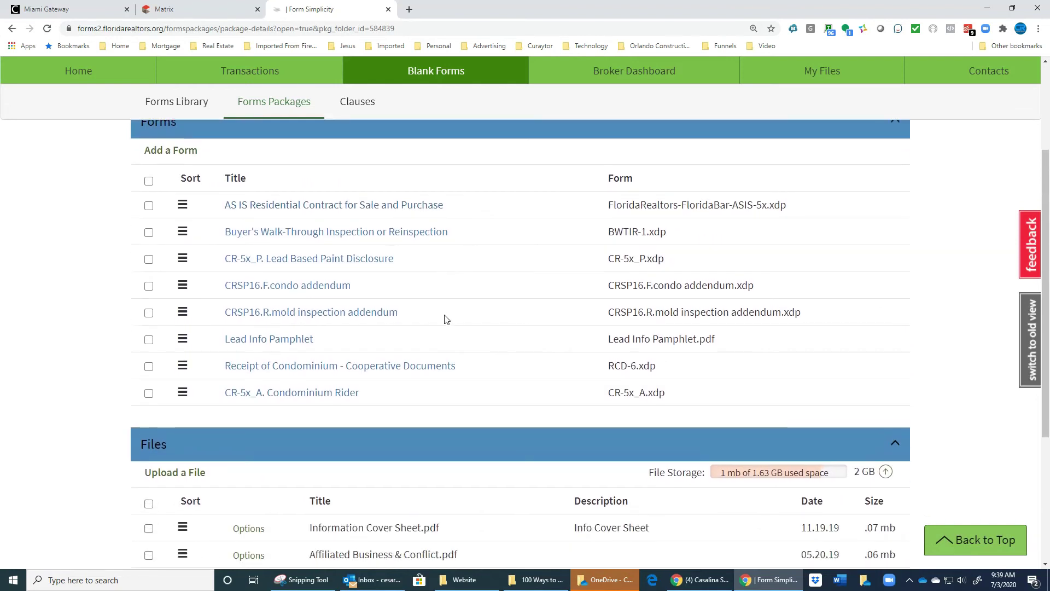
{"action": "scroll", "coordinate": [447, 306], "scroll_direction": "down", "scroll_amount": 4}
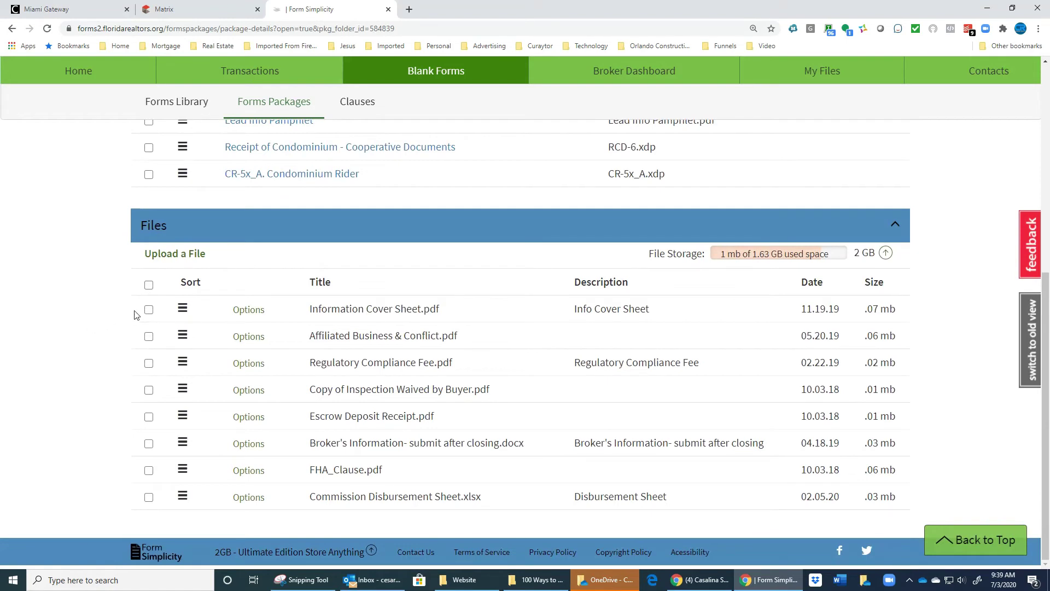
- Select Information Cover Sheet, Affiliated Business & Conflict and Regulatory Compliance Fee PDFs, then return Home
{"action": "left_click", "coordinate": [148, 310]}
{"action": "left_click", "coordinate": [148, 336]}
{"action": "left_click", "coordinate": [149, 365]}
{"action": "scroll", "coordinate": [494, 372], "scroll_direction": "up", "scroll_amount": 8}
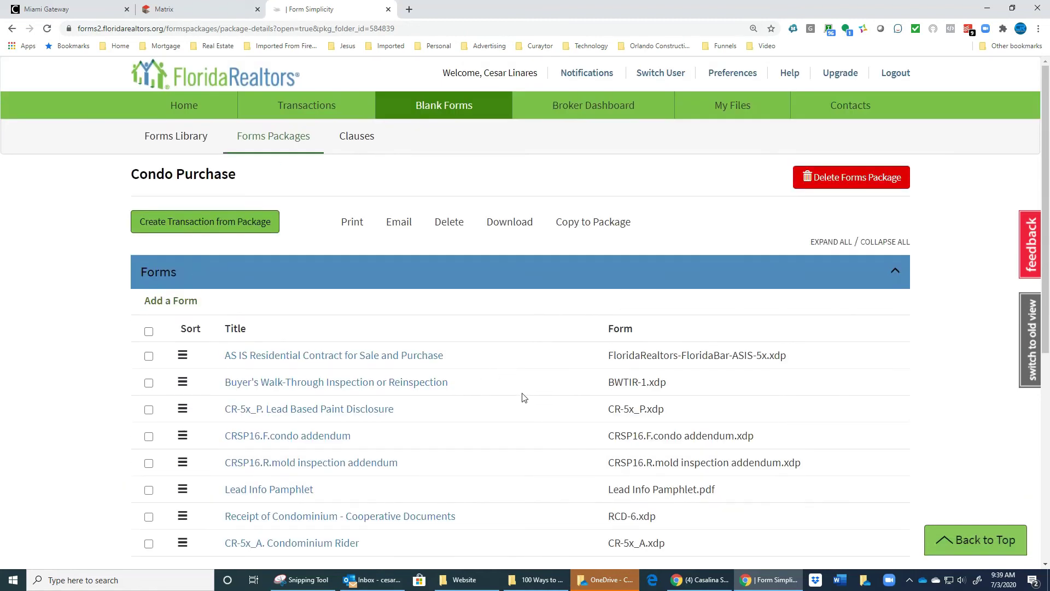
{"action": "left_click", "coordinate": [204, 112]}
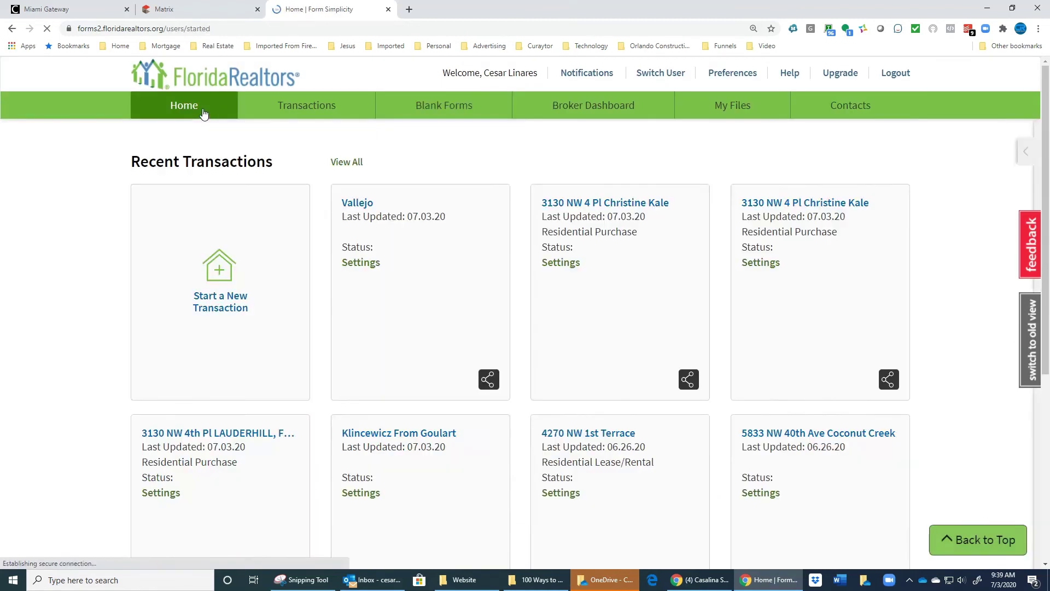
- Revisit Blank Forms > Forms Packages, then switch to the My Transactions list
{"action": "left_click", "coordinate": [427, 109]}
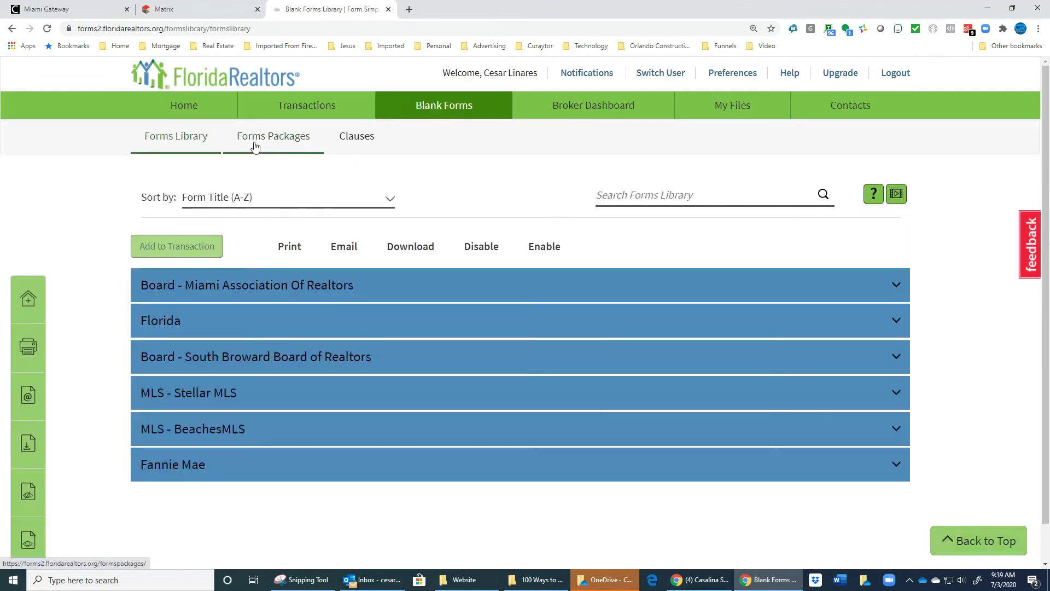
{"action": "left_click", "coordinate": [255, 148]}
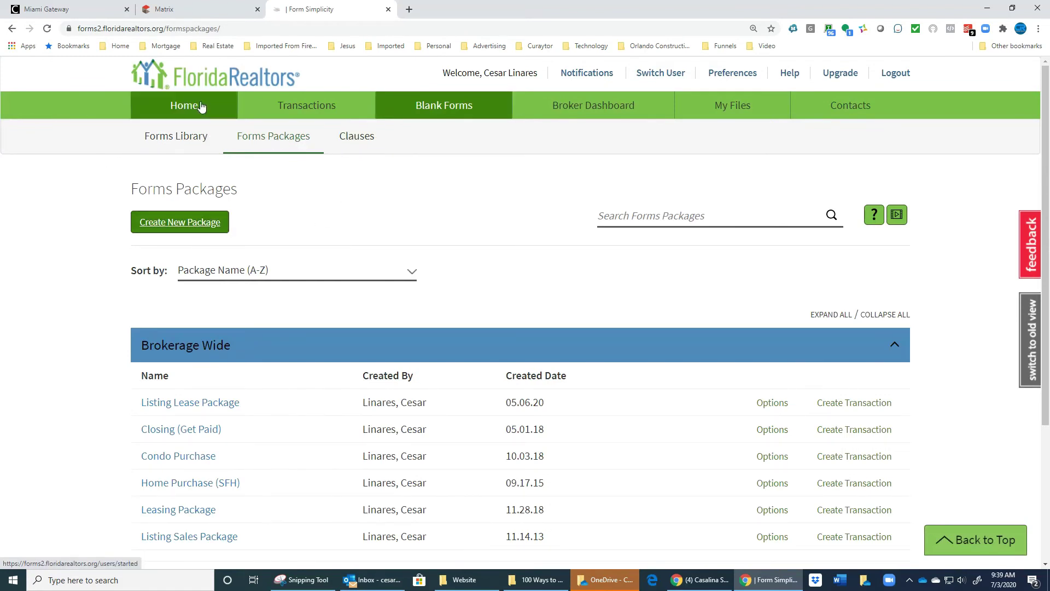
{"action": "left_click", "coordinate": [266, 115]}
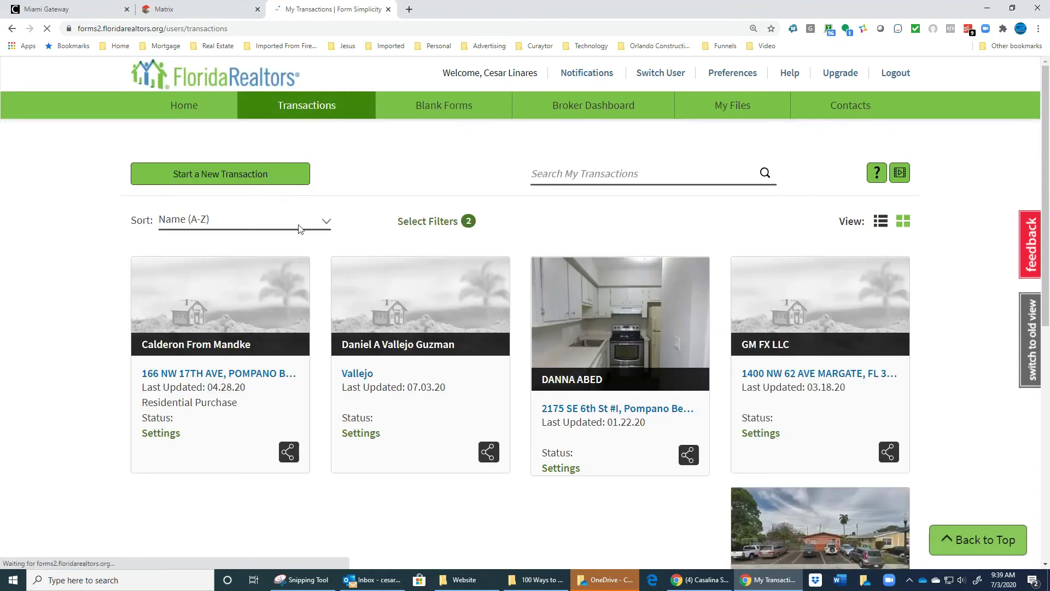
- Start a New Transaction, choose the Listing Lease Package, then close it without creating it
{"action": "left_click", "coordinate": [263, 175]}
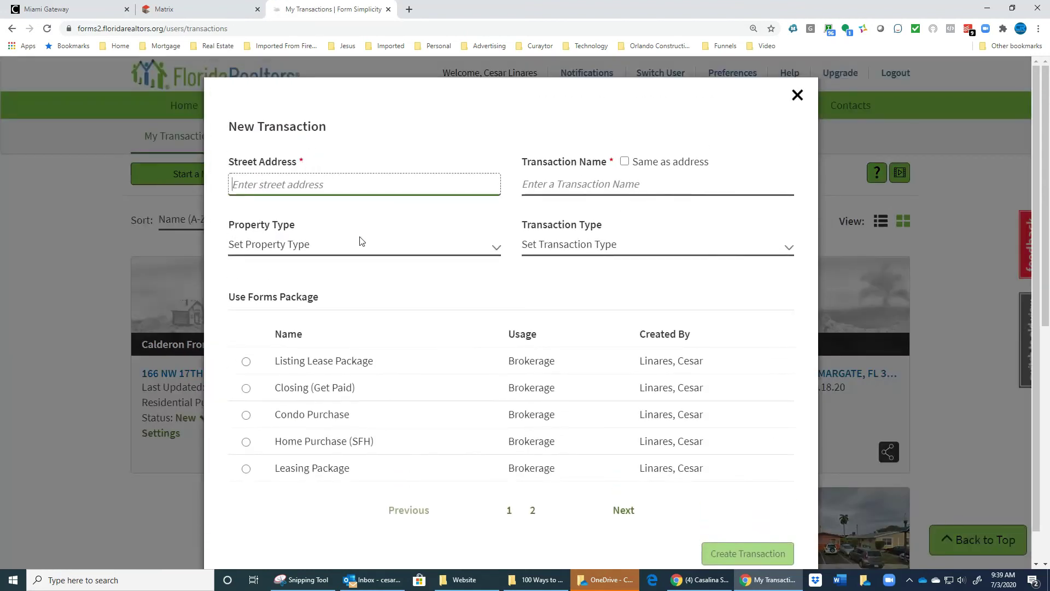
{"action": "scroll", "coordinate": [268, 307], "scroll_direction": "down", "scroll_amount": 1}
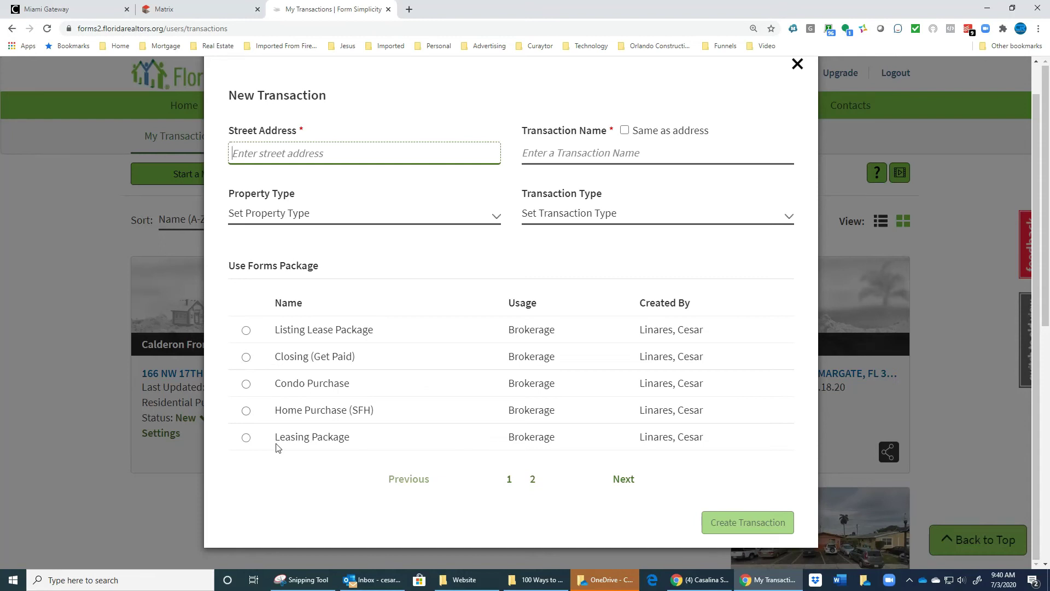
{"action": "left_click", "coordinate": [249, 340]}
{"action": "left_click", "coordinate": [246, 351]}
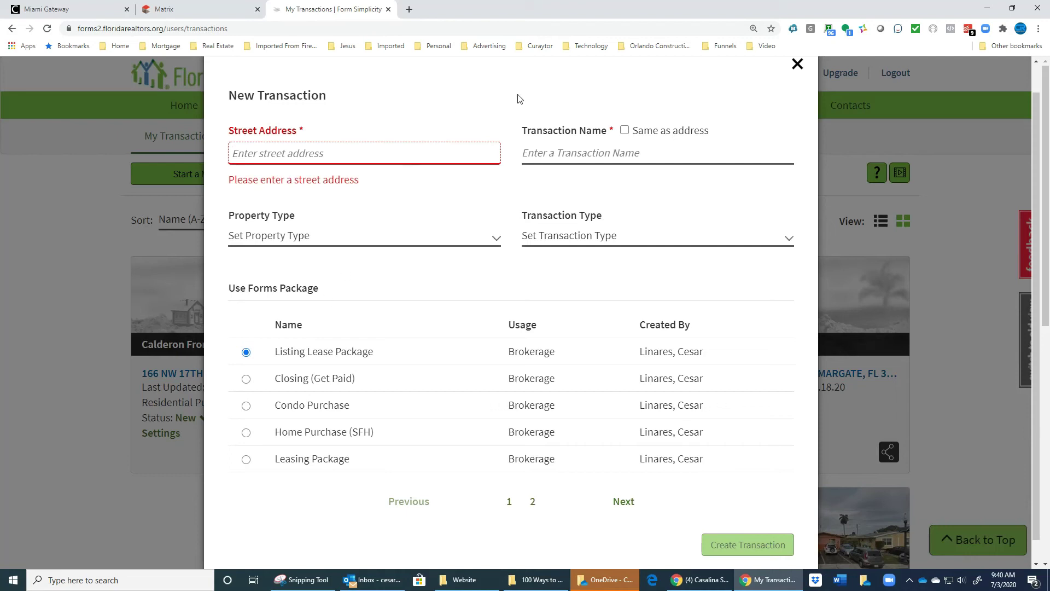
{"action": "left_click", "coordinate": [798, 64]}
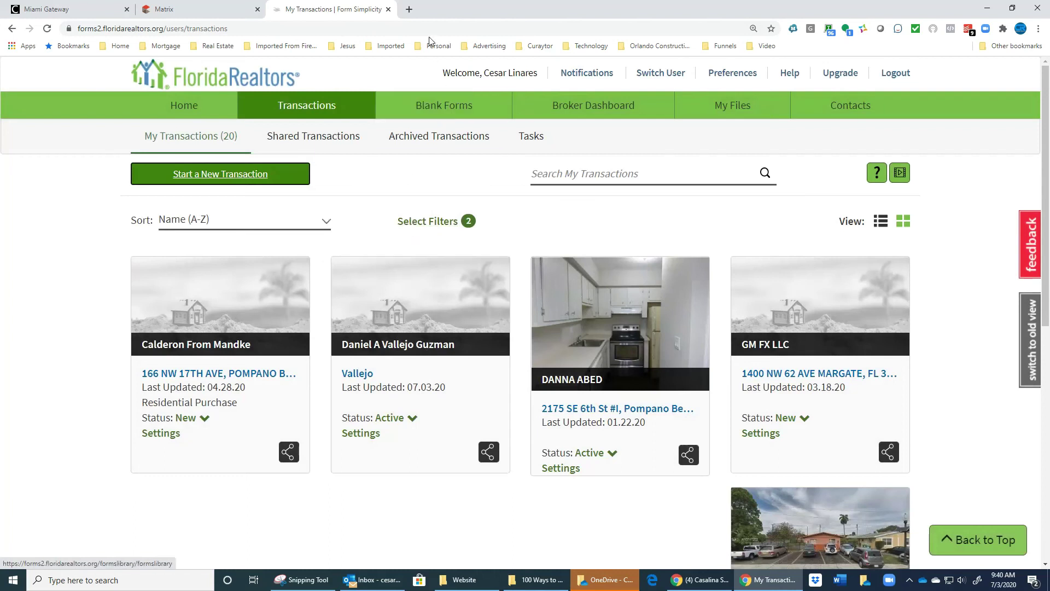
- Open youtube.com in a new browser tab
{"action": "left_click", "coordinate": [410, 10]}
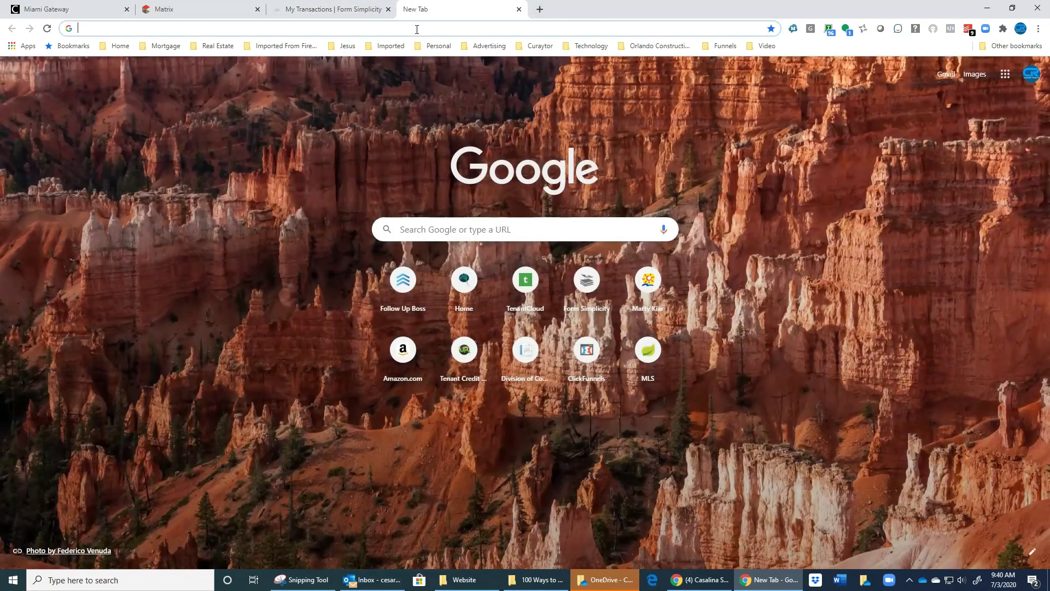
{"action": "left_click", "coordinate": [417, 29]}
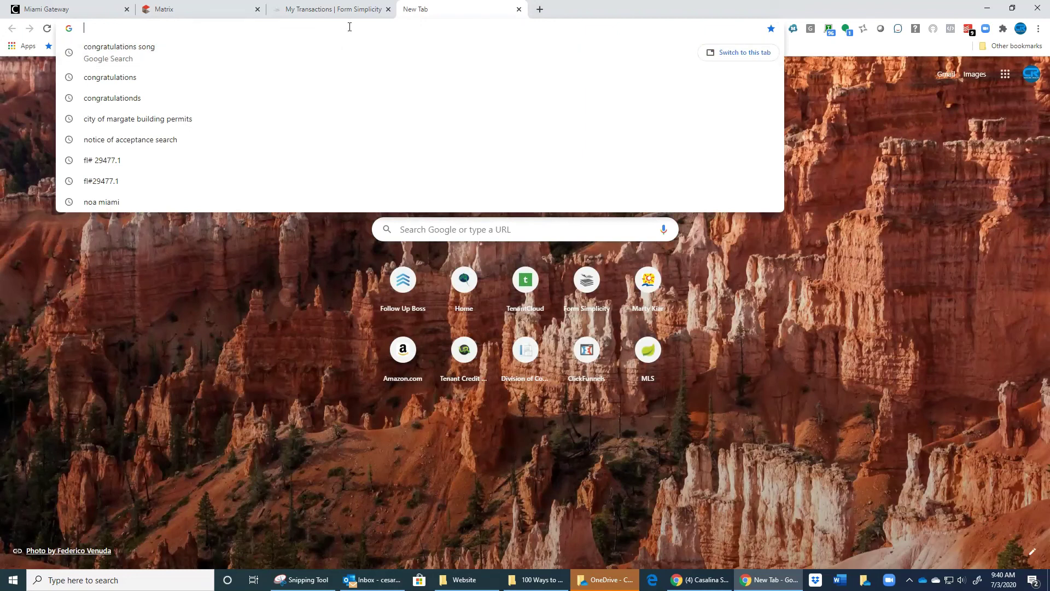
{"action": "type", "text": "youtube.com"}
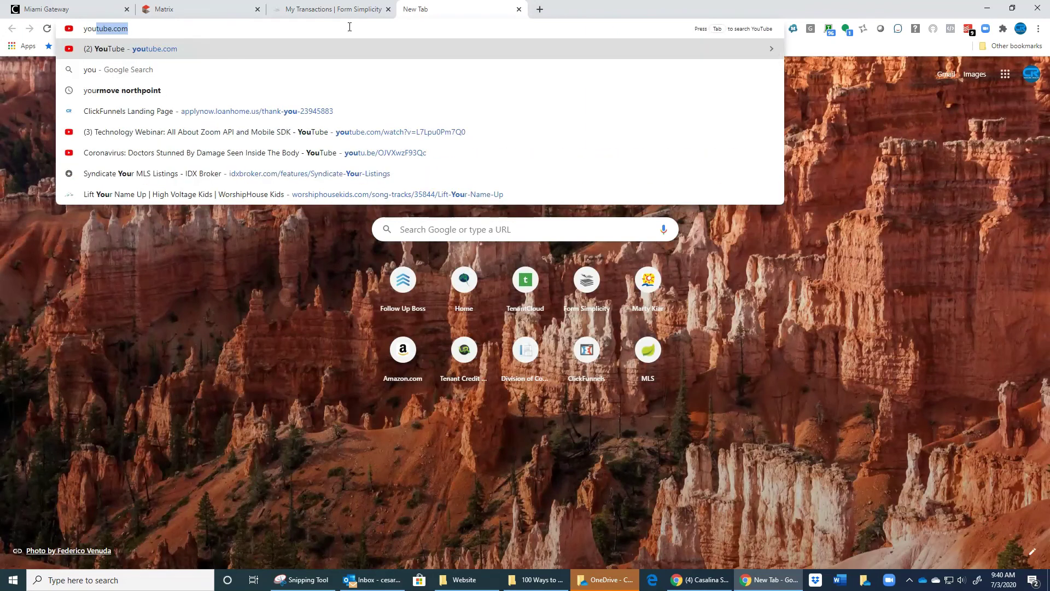
{"action": "key", "text": "Return"}
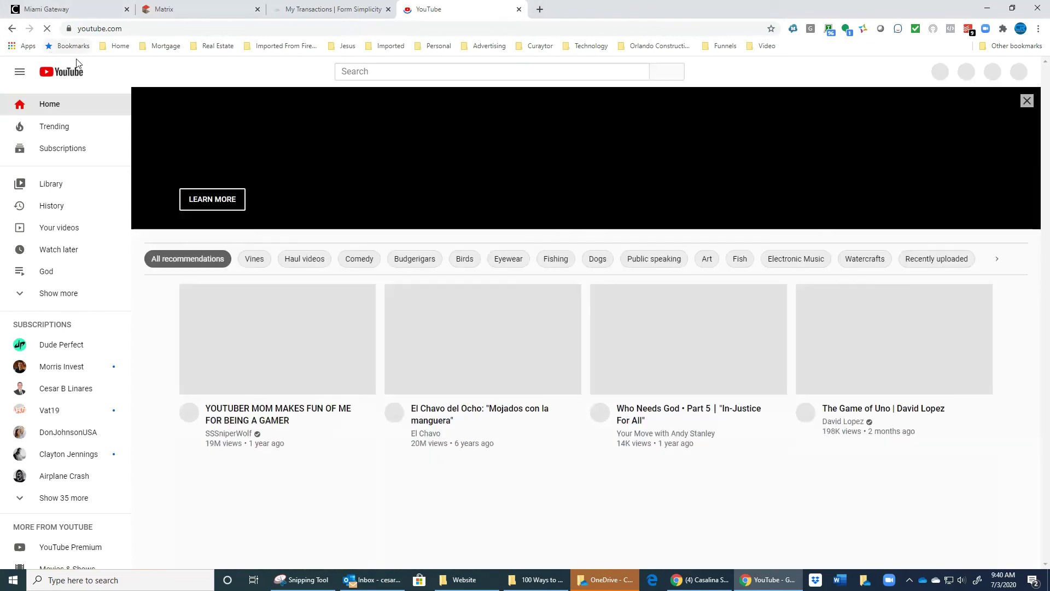
- Search YouTube for 'casalina support' using the suggested completion
{"action": "left_click", "coordinate": [371, 69]}
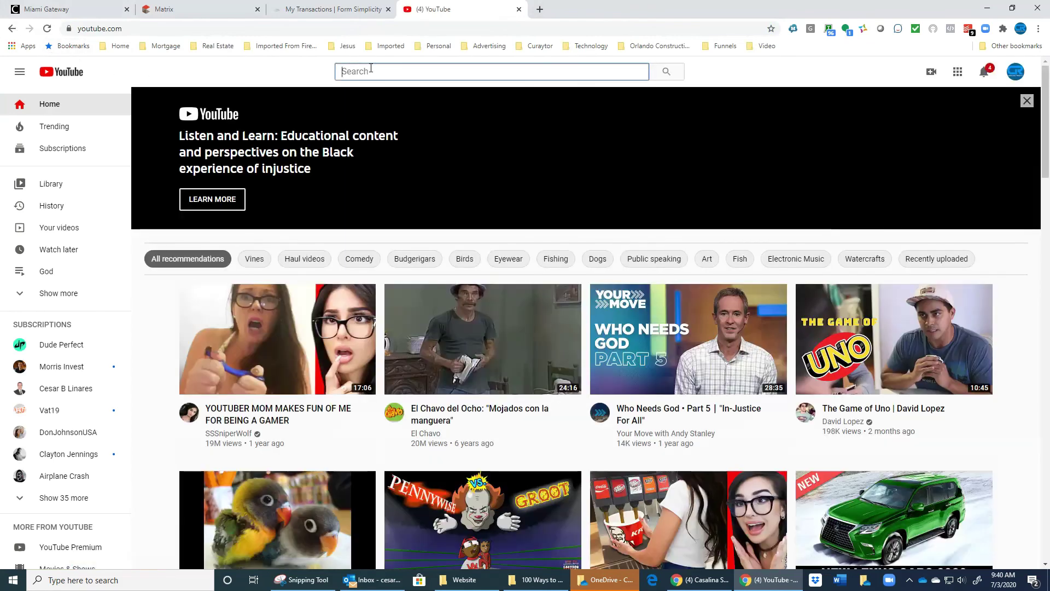
{"action": "type", "text": "customer"}
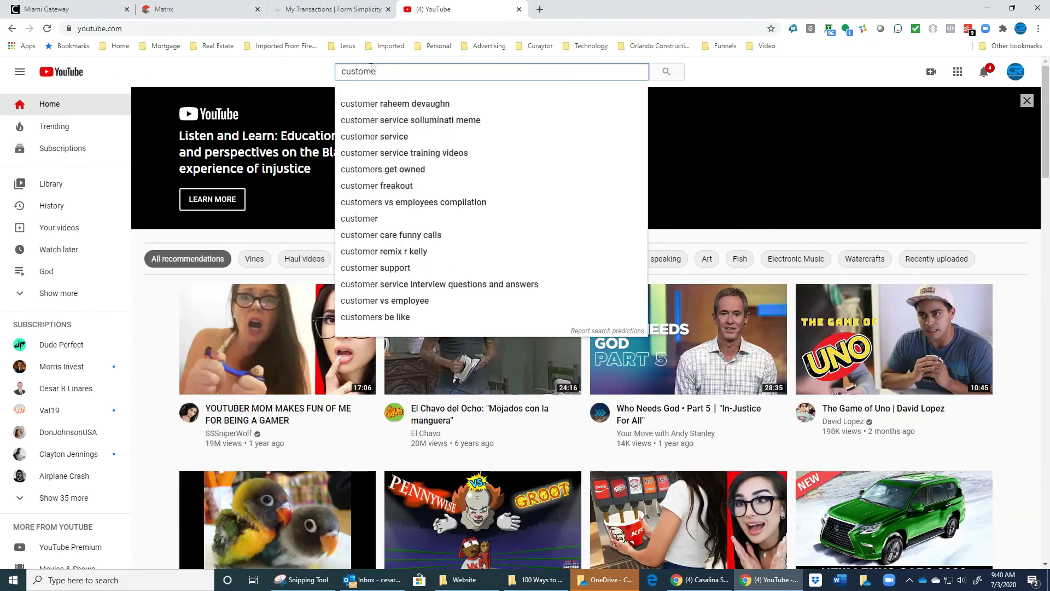
{"action": "key", "text": "BackSpace"}
{"action": "key", "text": "BackSpace"}
{"action": "key", "text": "BackSpace"}
{"action": "key", "text": "BackSpace"}
{"action": "key", "text": "BackSpace"}
{"action": "key", "text": "BackSpace"}
{"action": "key", "text": "BackSpace"}
{"action": "key", "text": "BackSpace"}
{"action": "key", "text": "BackSpace"}
{"action": "type", "text": "cas"}
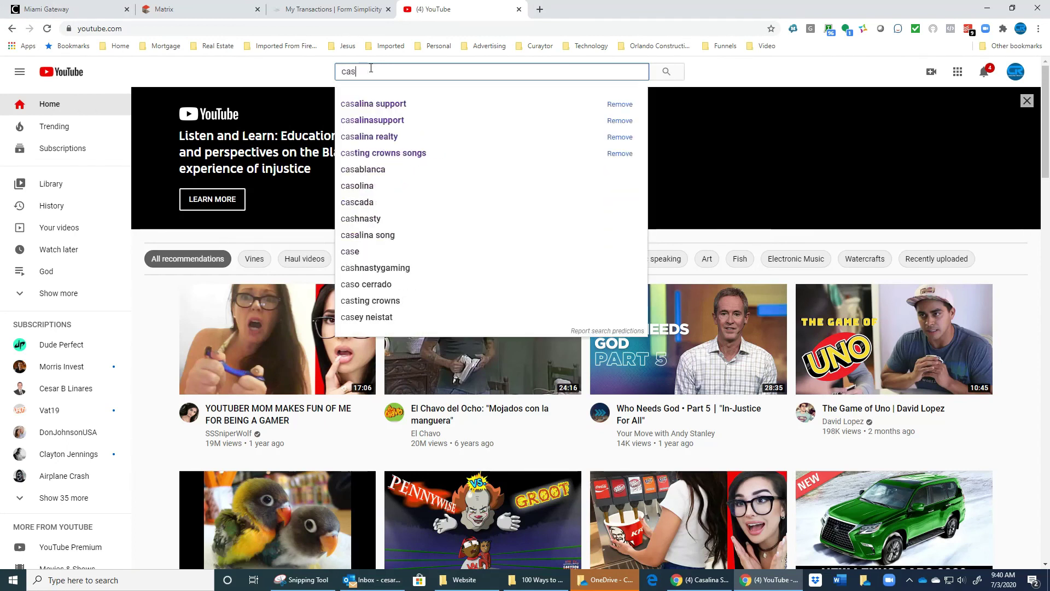
{"action": "type", "text": "alina"}
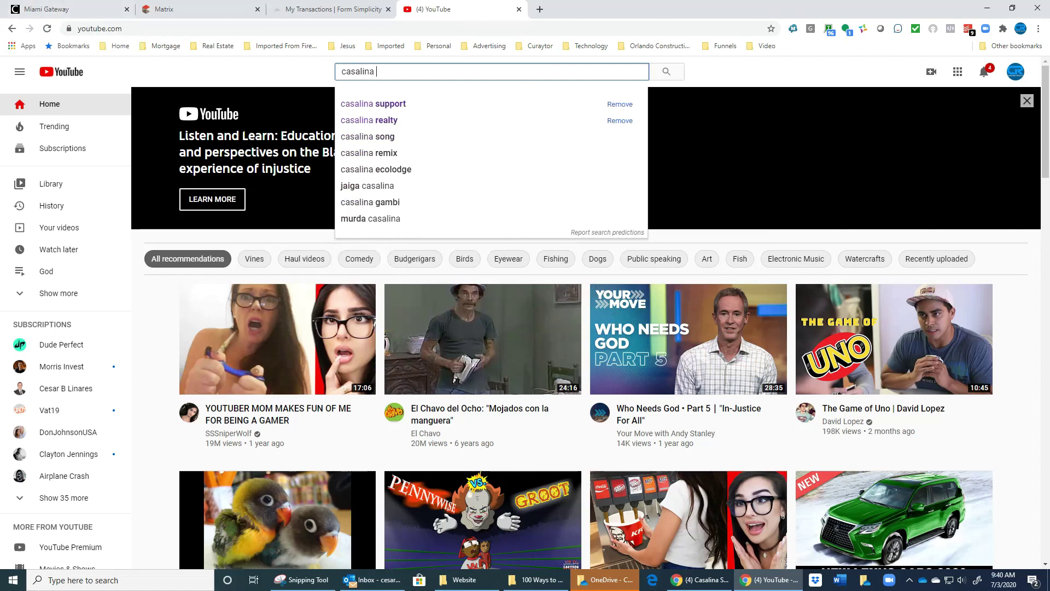
{"action": "key", "text": "Down"}
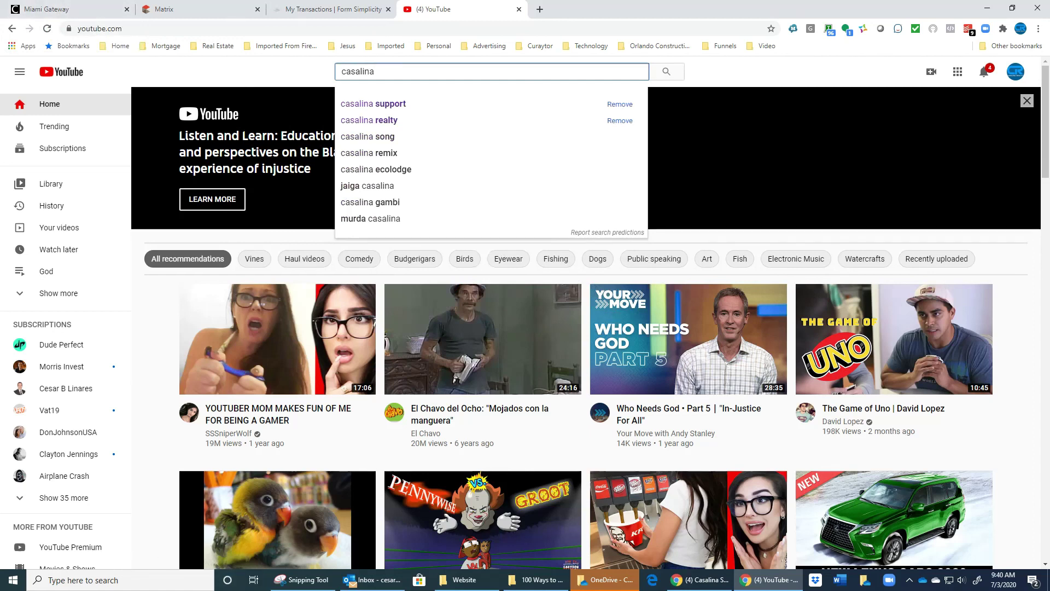
{"action": "key", "text": "Return"}
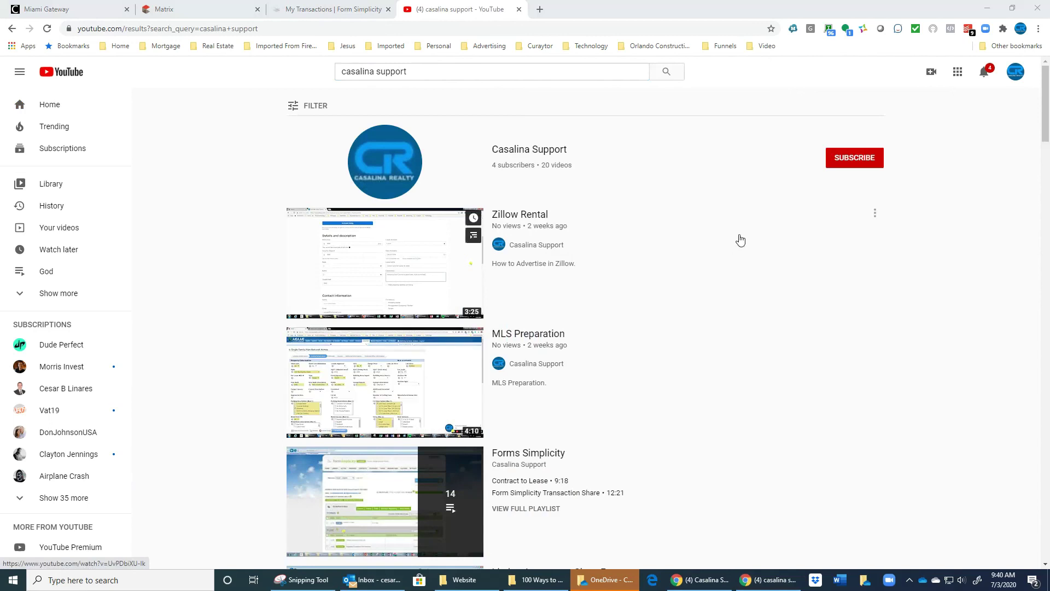